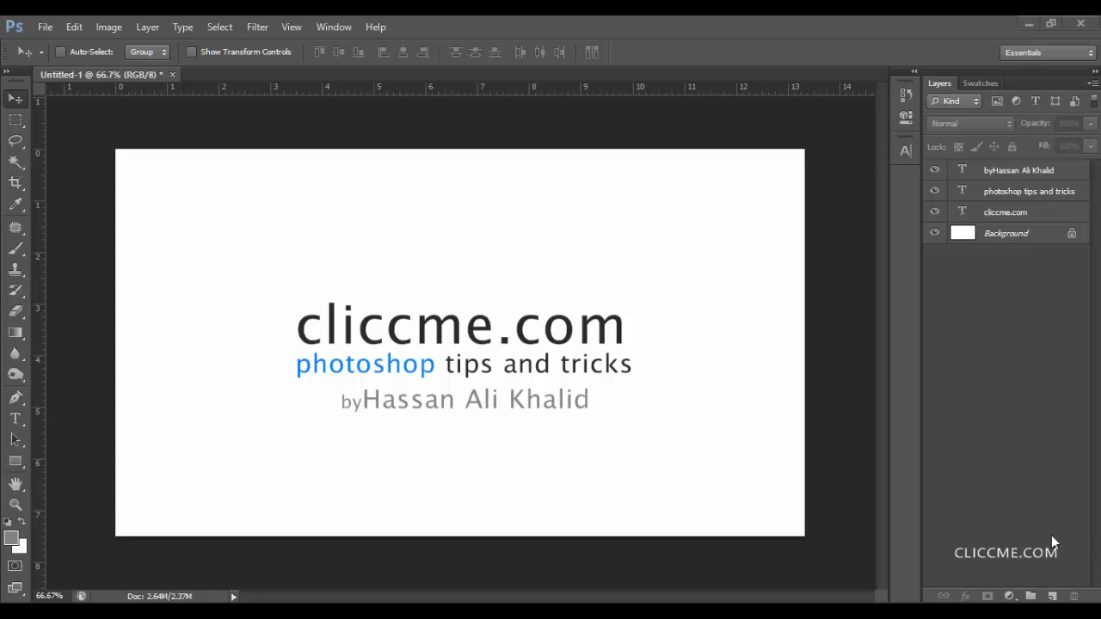
Step: Select the three text layers together, from 'byHassan Ali Khalid' down to the bottom one
left_click(1019, 176)
left_click(1001, 218, "shift")
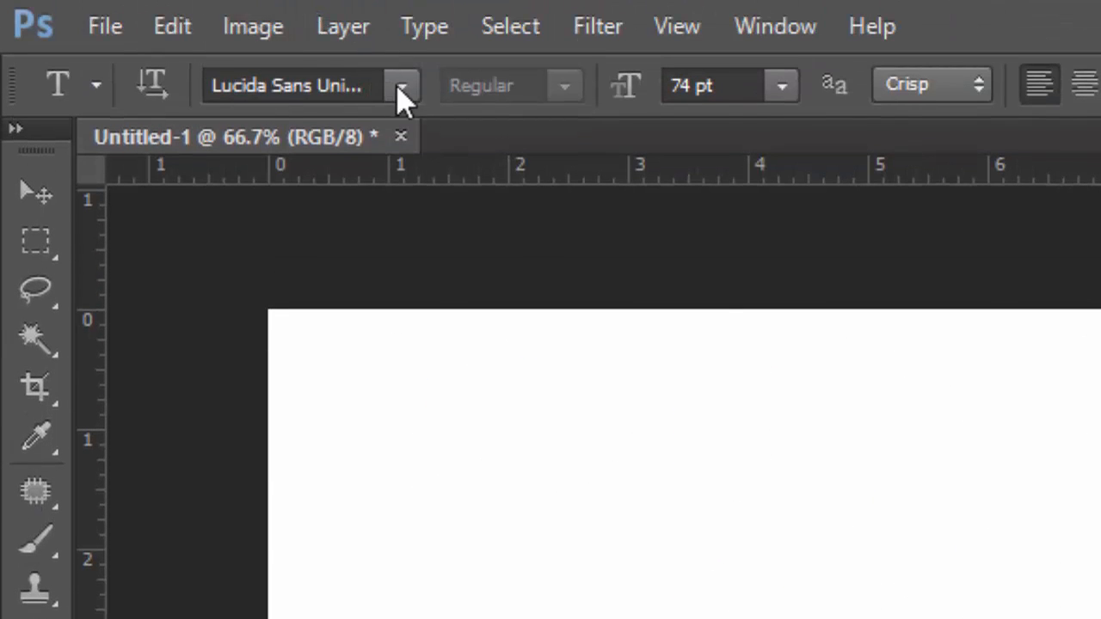
Step: Set the selected text to Myriad Pro, Bold style, at 30 pt
left_click(401, 90)
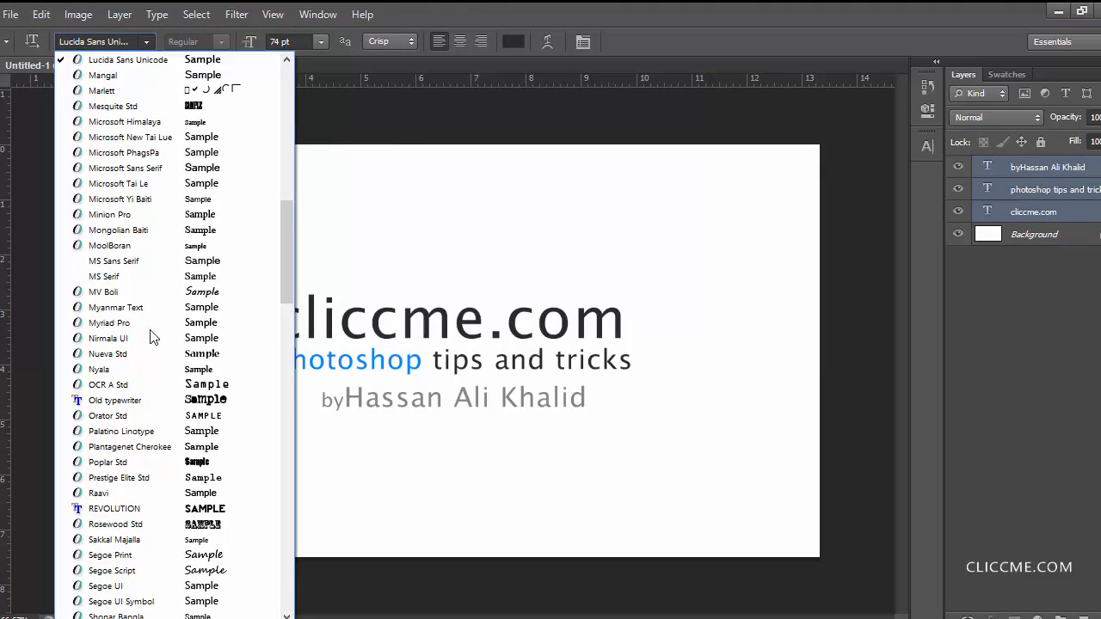
left_click(150, 324)
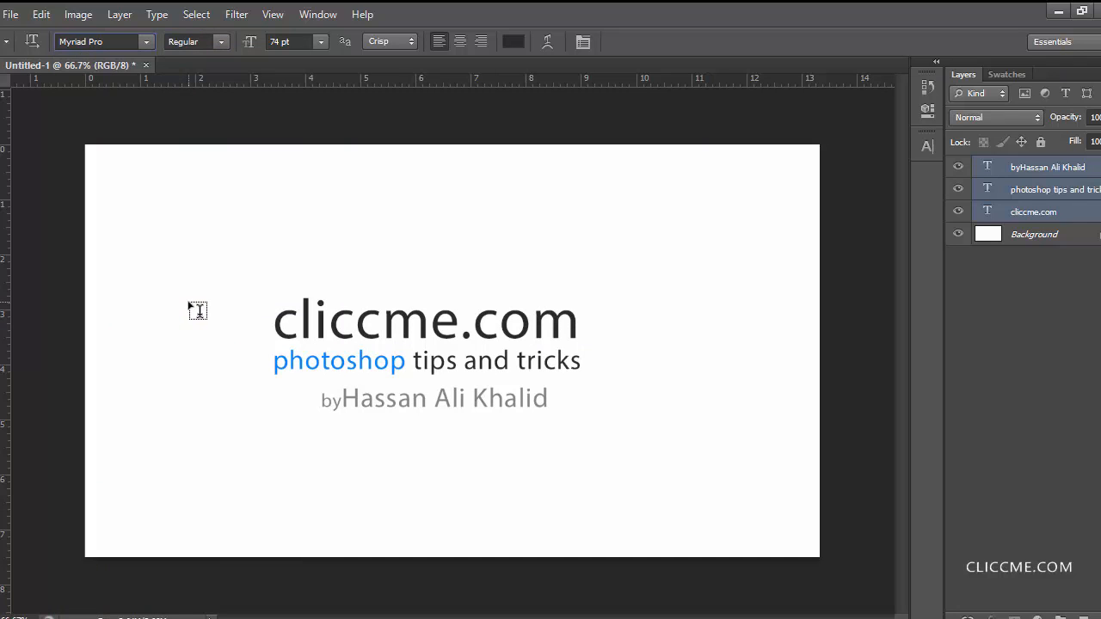
left_click(211, 43)
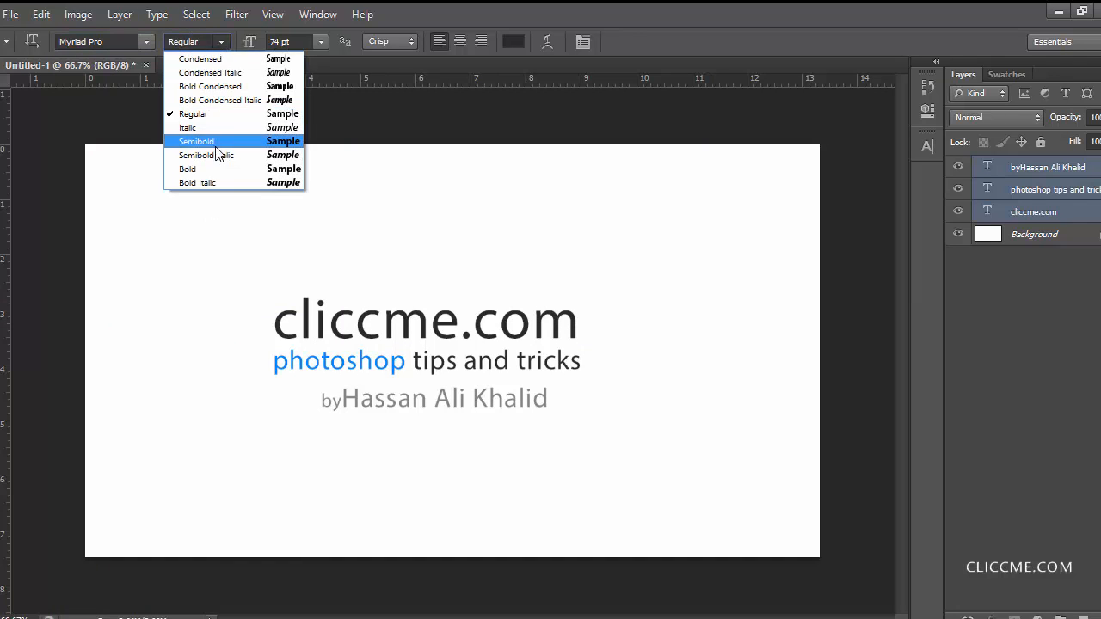
left_click(221, 176)
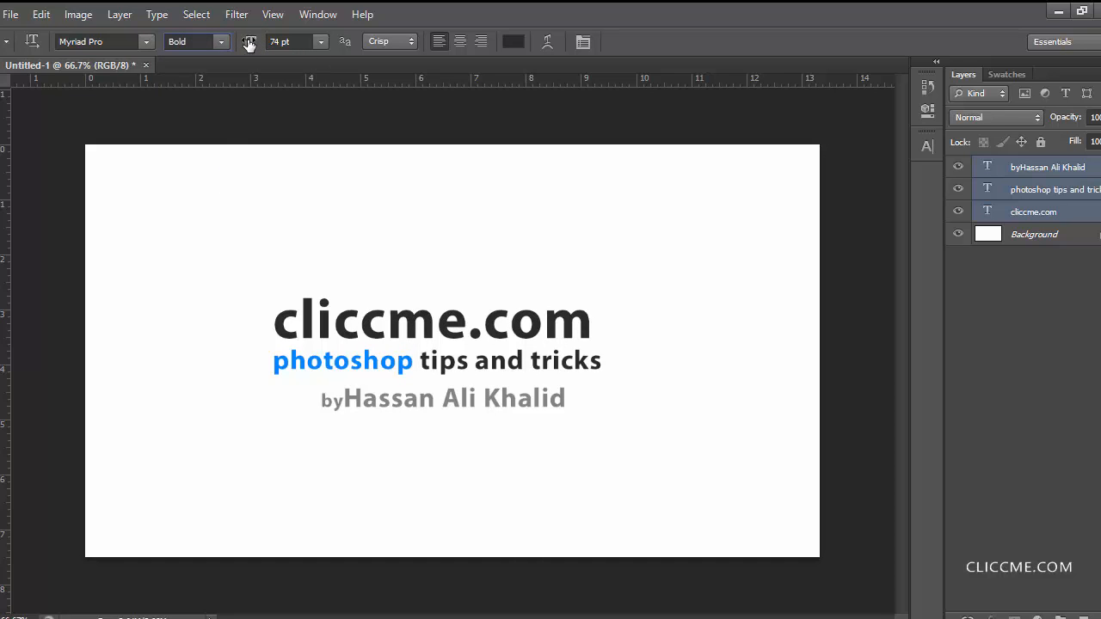
left_click(322, 41)
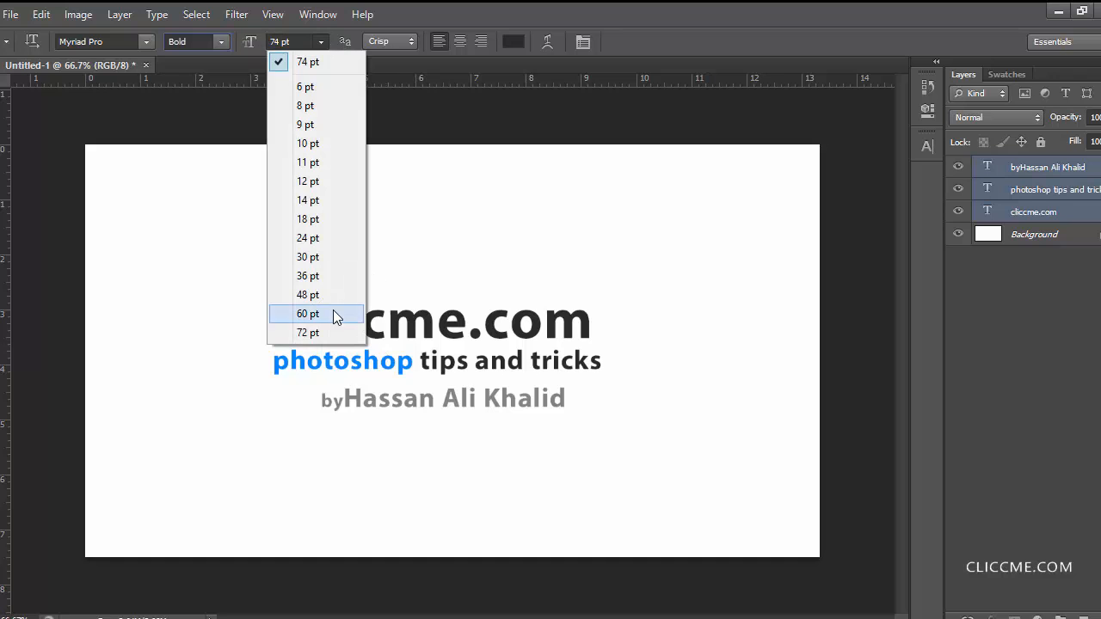
left_click(314, 257)
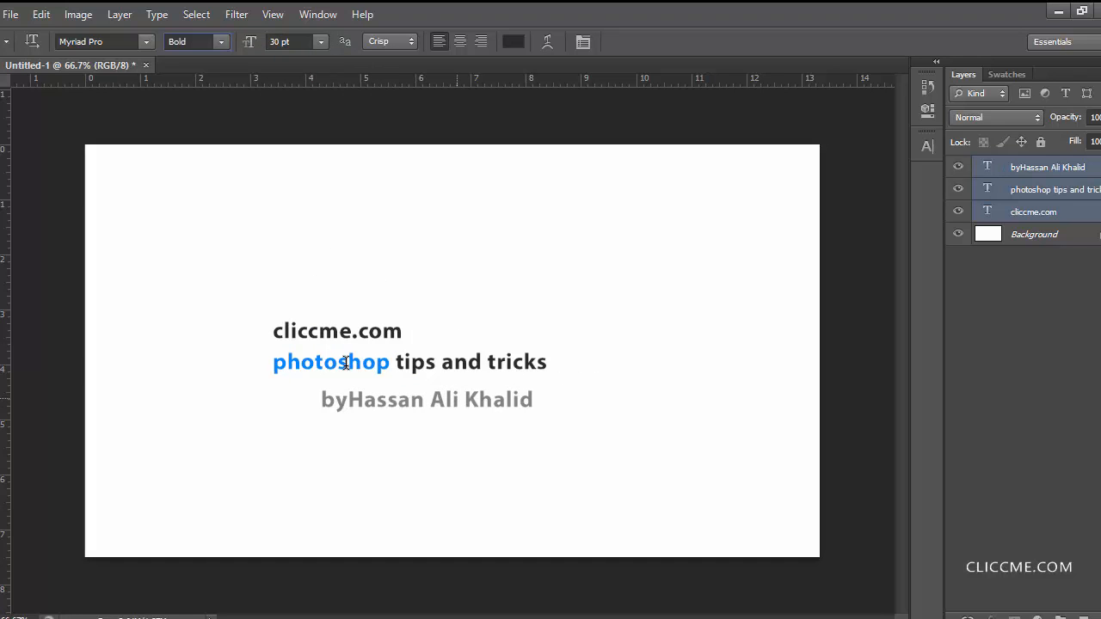
Step: Change the text colour to pure red (ff0000) and confirm
left_click(507, 41)
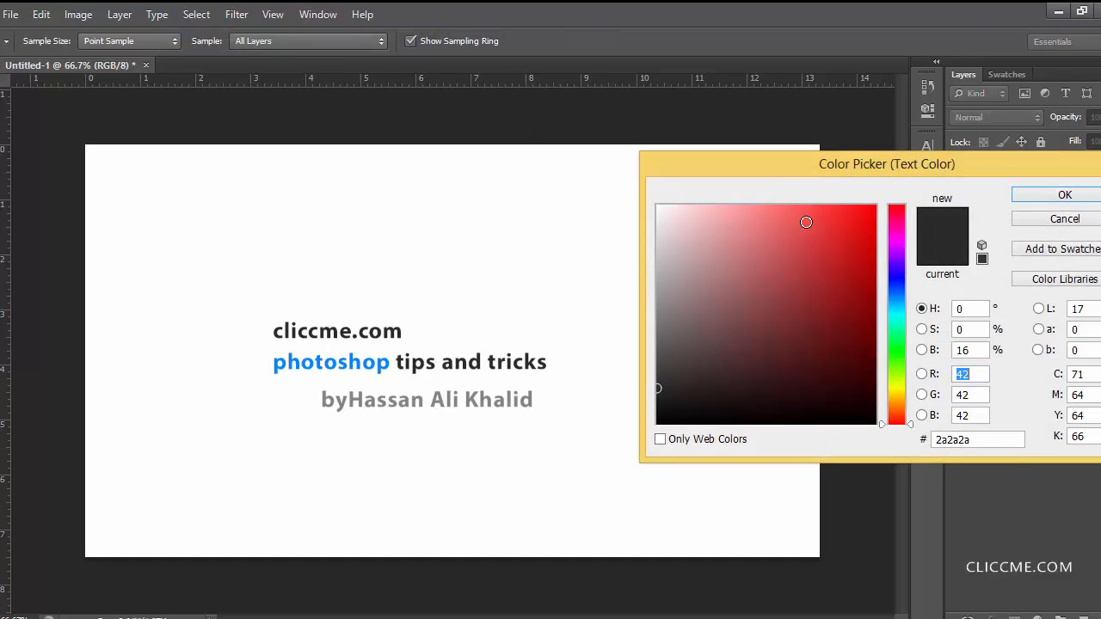
left_click_drag(806, 222, 876, 204)
left_click(1028, 196)
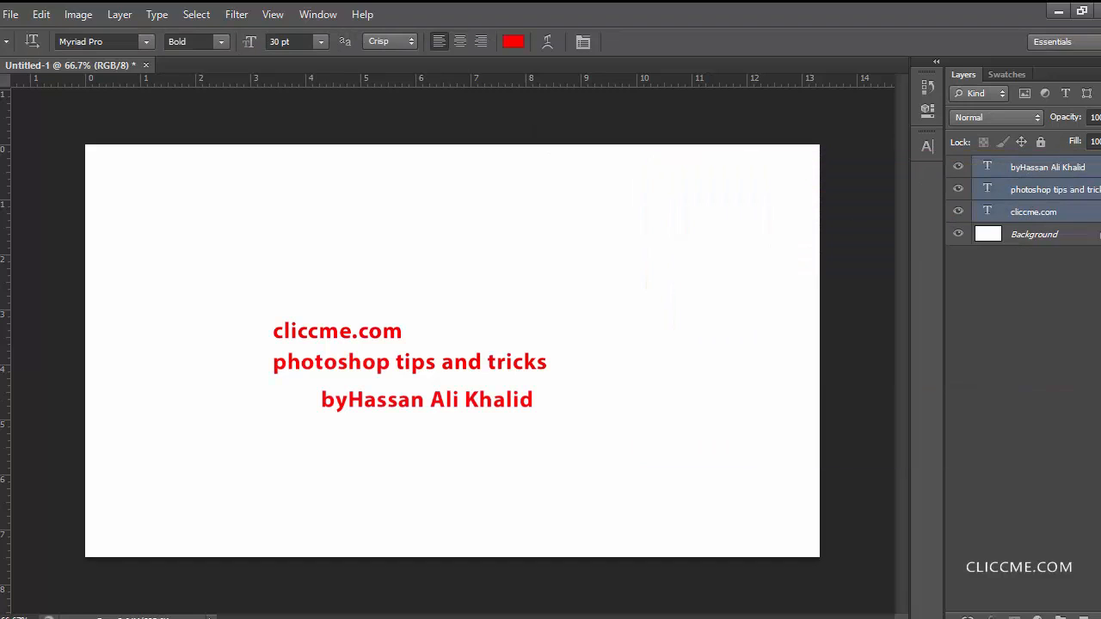